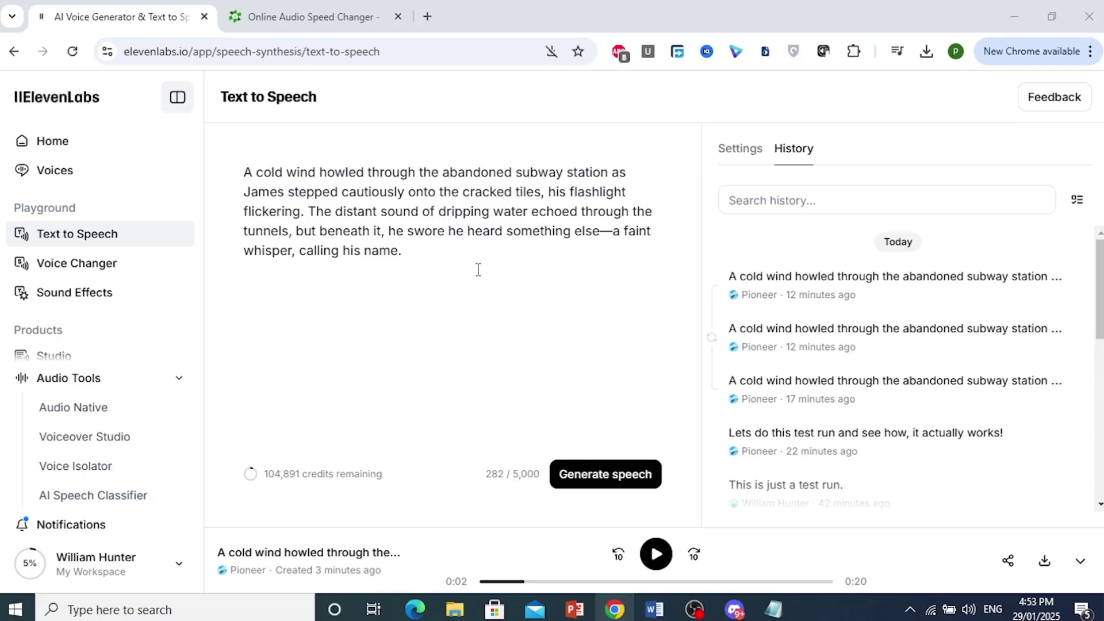
Step: Move between the ElevenLabs and speed changer tabs, land on the speed changer, and show recent downloads
{"action": "left_click", "coordinate": [259, 6]}
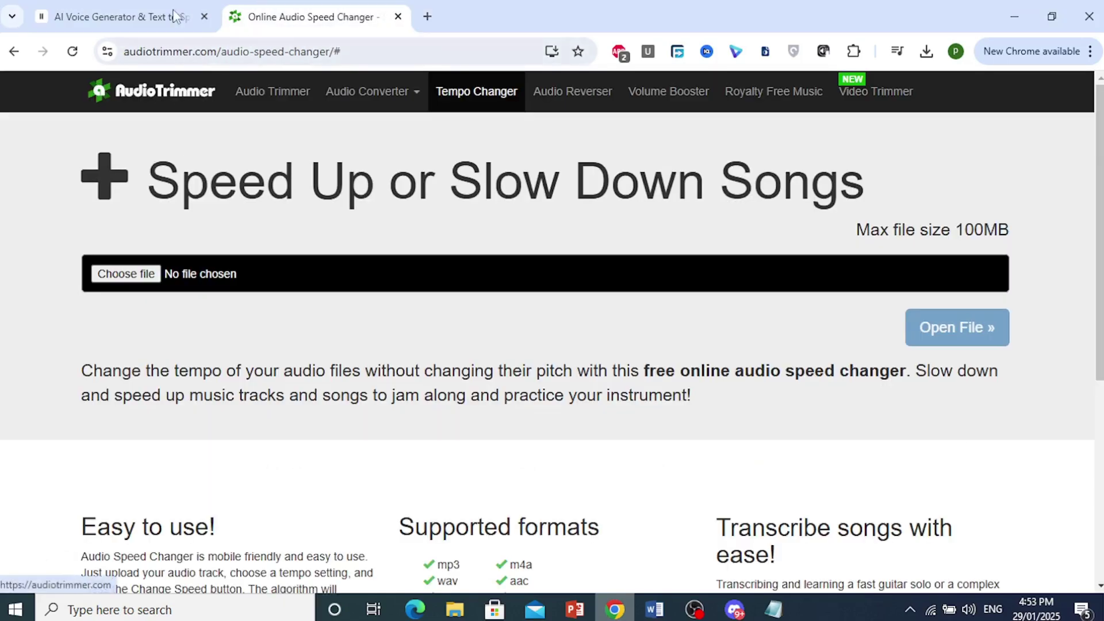
{"action": "left_click", "coordinate": [145, 6]}
{"action": "left_click", "coordinate": [344, 17]}
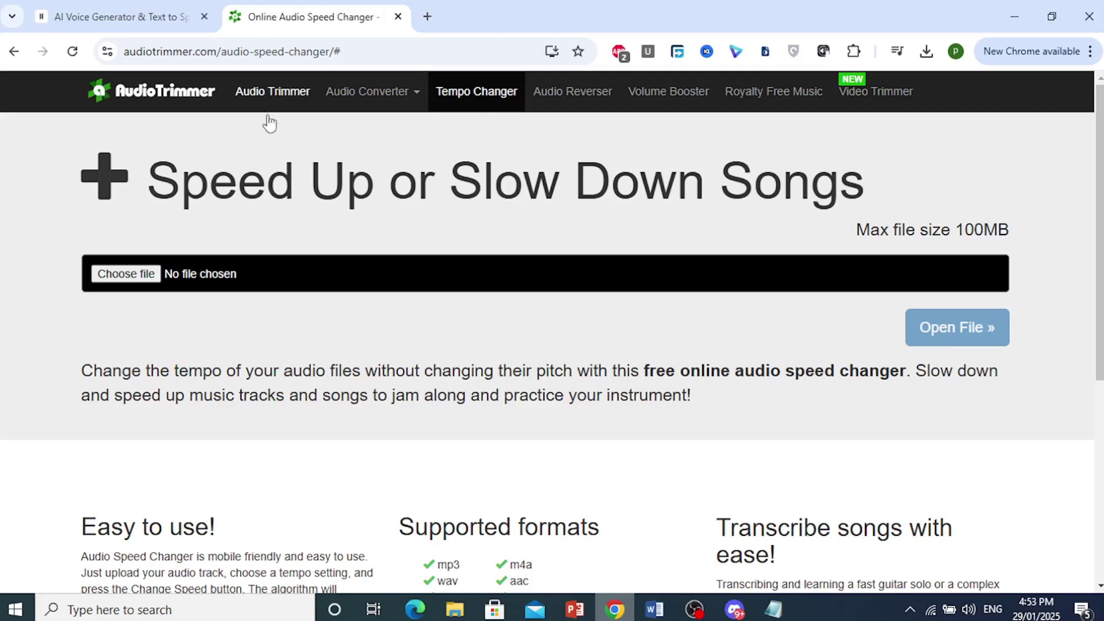
{"action": "left_click", "coordinate": [128, 7]}
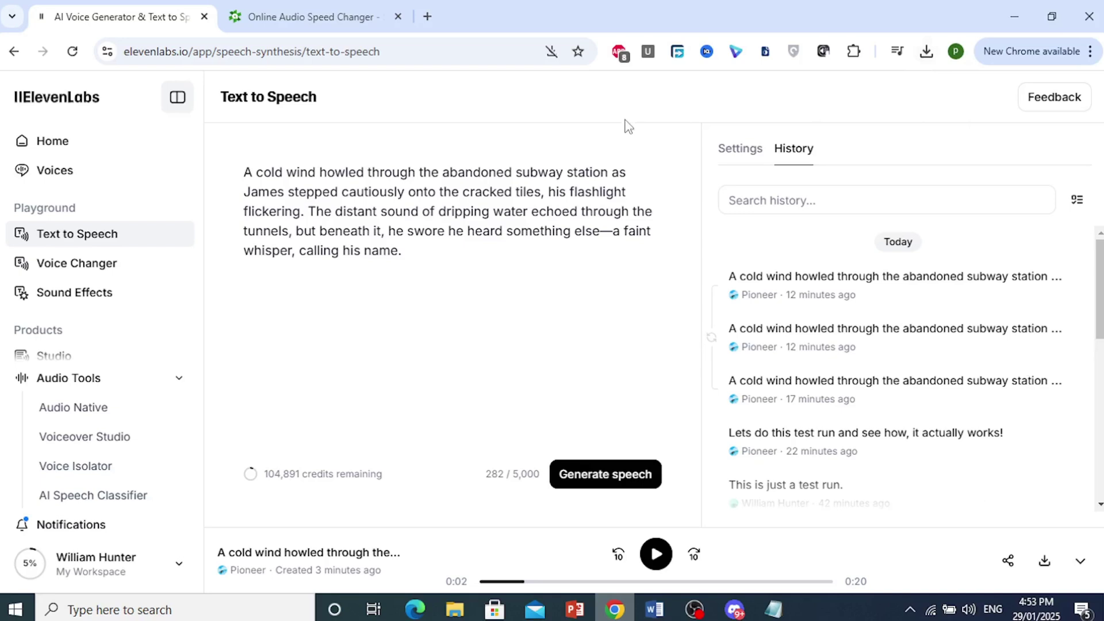
{"action": "left_click", "coordinate": [353, 9]}
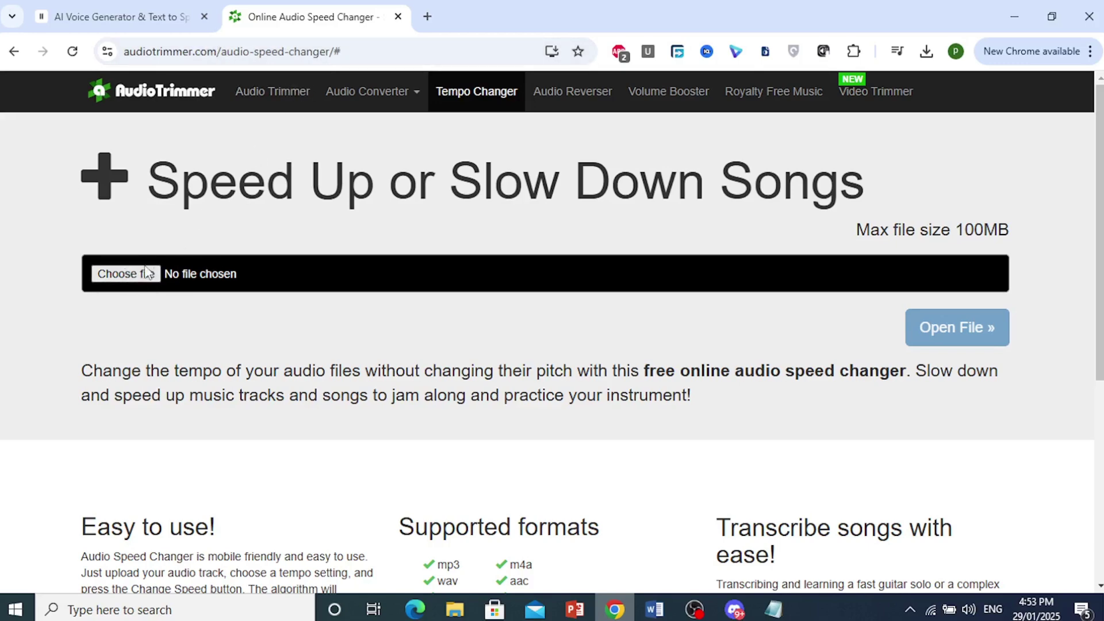
{"action": "left_click", "coordinate": [927, 50]}
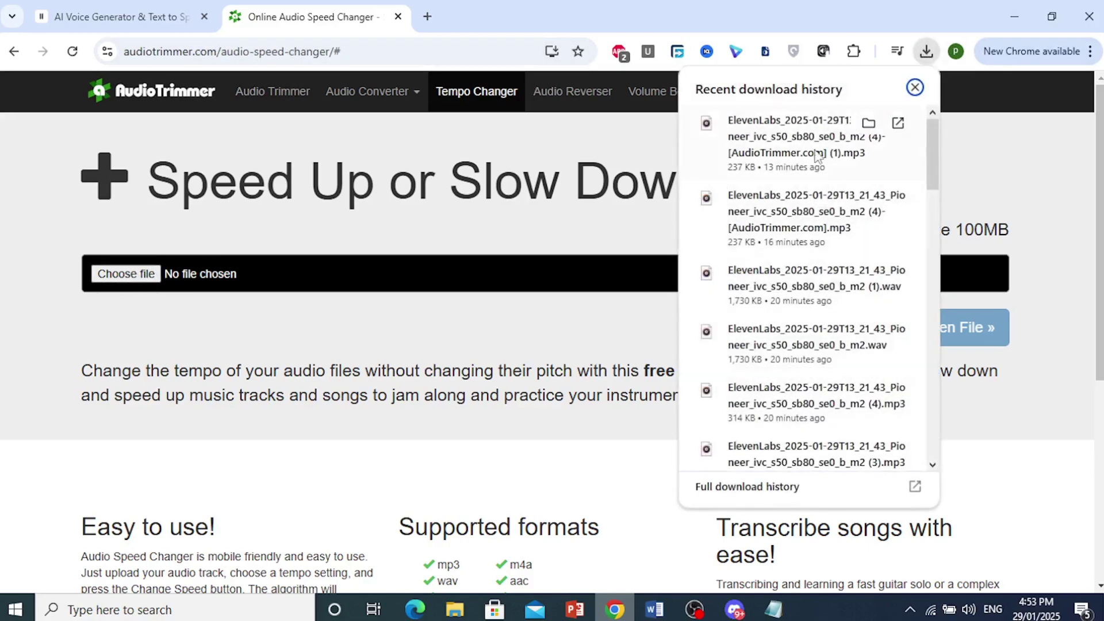
{"action": "scroll", "coordinate": [815, 259], "scroll_direction": "down", "scroll_amount": 2}
{"action": "mouse_move", "coordinate": [834, 315]}
{"action": "left_mouse_down"}
{"action": "mouse_move", "coordinate": [210, 305]}
{"action": "mouse_move", "coordinate": [125, 266]}
{"action": "left_mouse_up"}
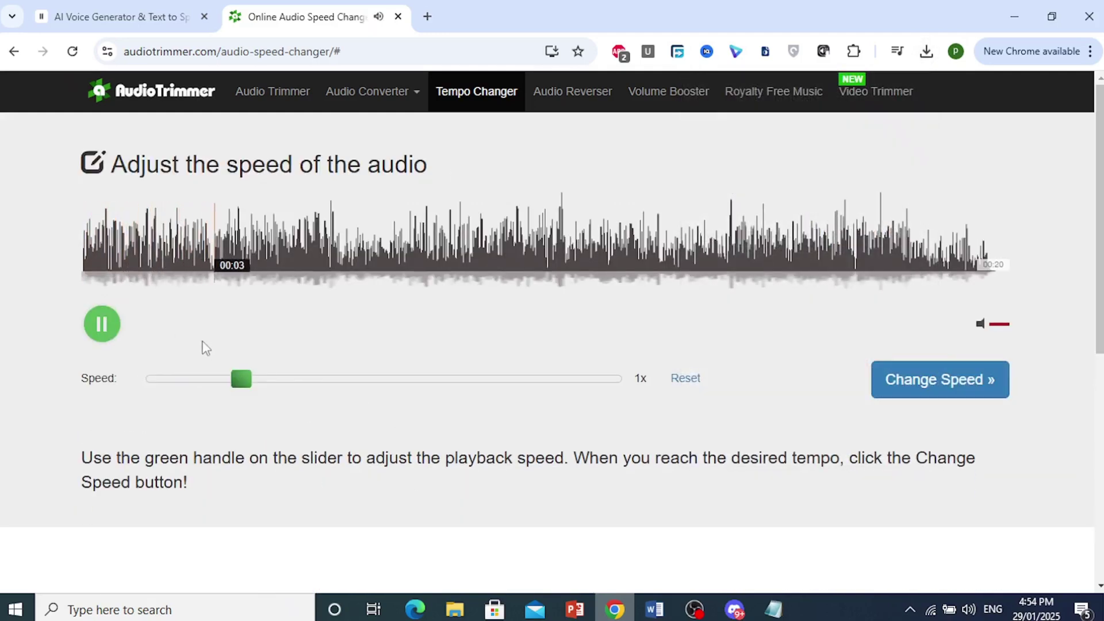
Step: Pause the loaded ElevenLabs clip around four seconds, then resume playback
{"action": "left_click", "coordinate": [105, 327]}
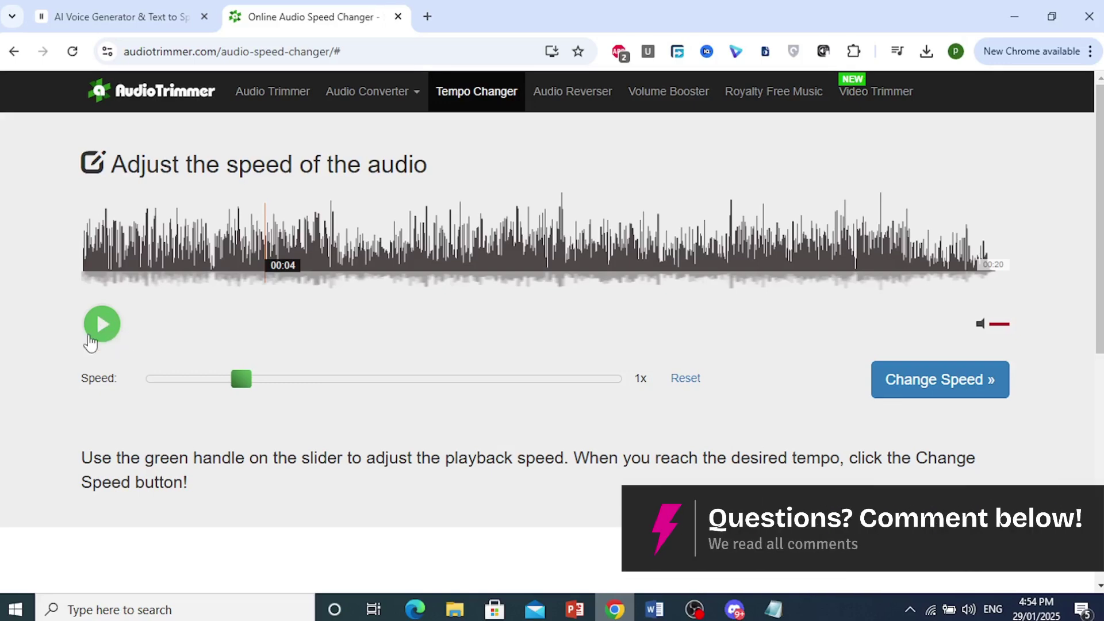
{"action": "left_click", "coordinate": [93, 338]}
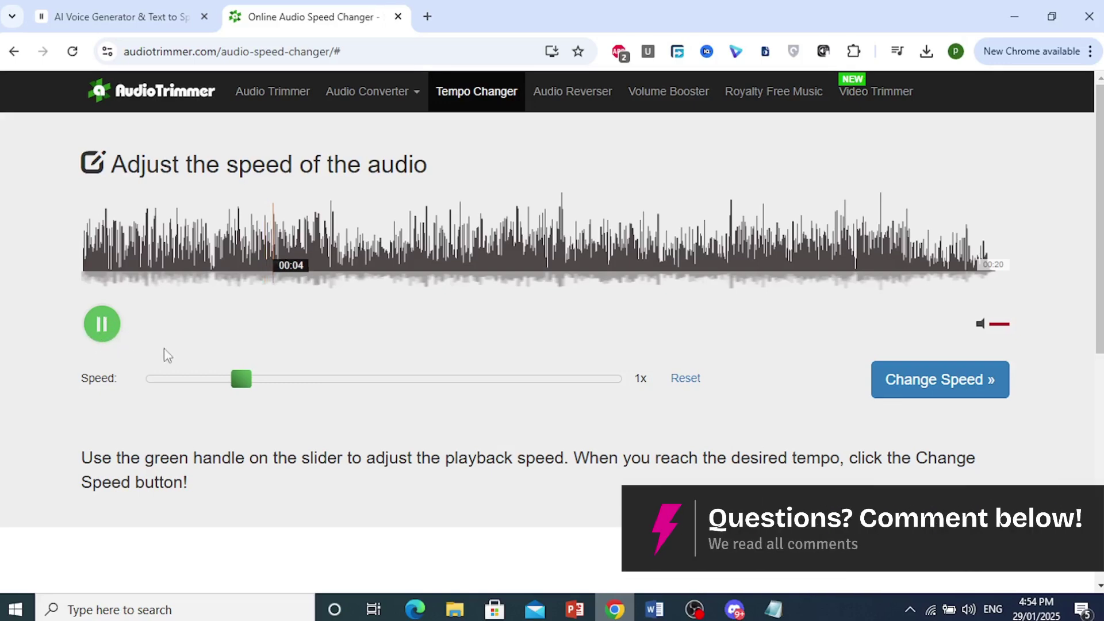
Step: Lower the Speed slider to 0.8x and pause the slowed preview
{"action": "mouse_move", "coordinate": [237, 385]}
{"action": "left_mouse_down"}
{"action": "mouse_move", "coordinate": [149, 379]}
{"action": "mouse_move", "coordinate": [206, 385]}
{"action": "left_mouse_up"}
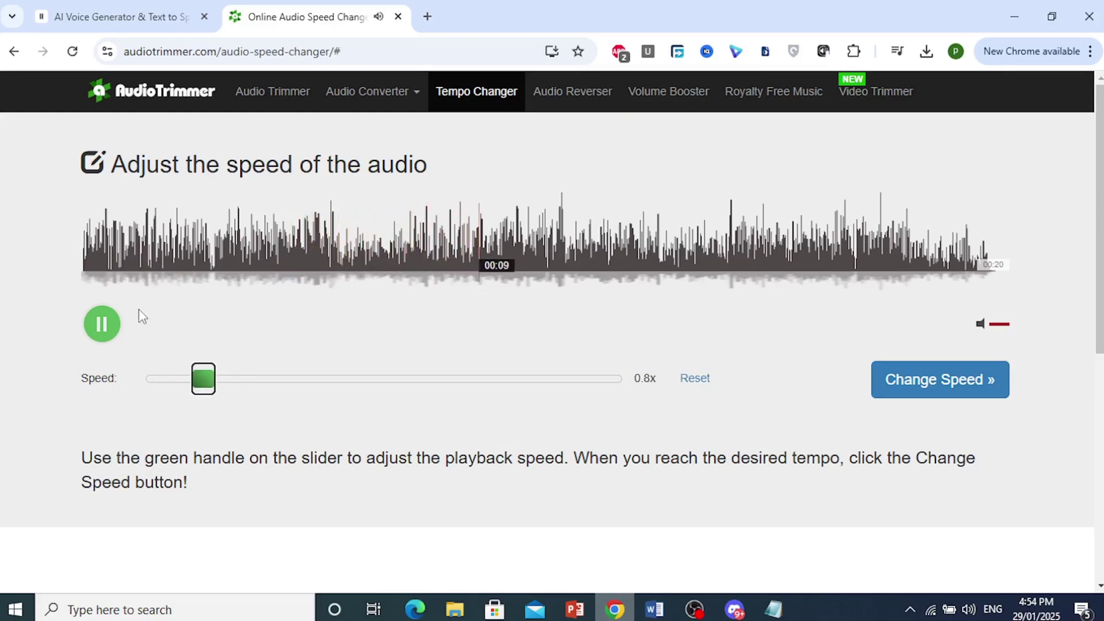
{"action": "left_click", "coordinate": [103, 325]}
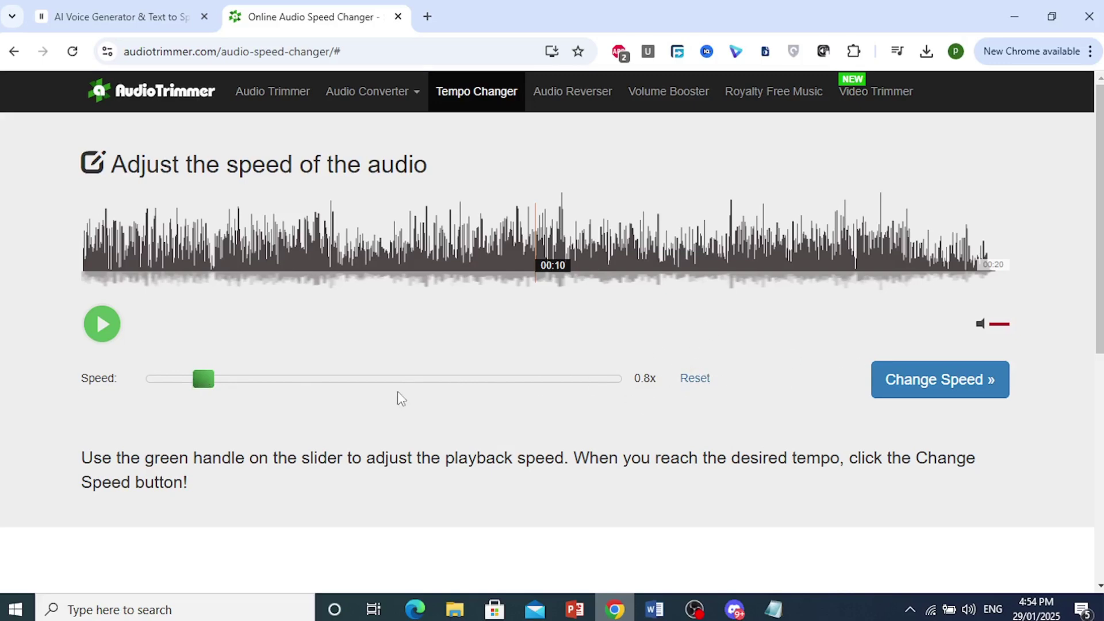
Step: Apply the 0.8x speed, download the slowed MP3, and confirm in Downloads that it finished
{"action": "left_click", "coordinate": [929, 389]}
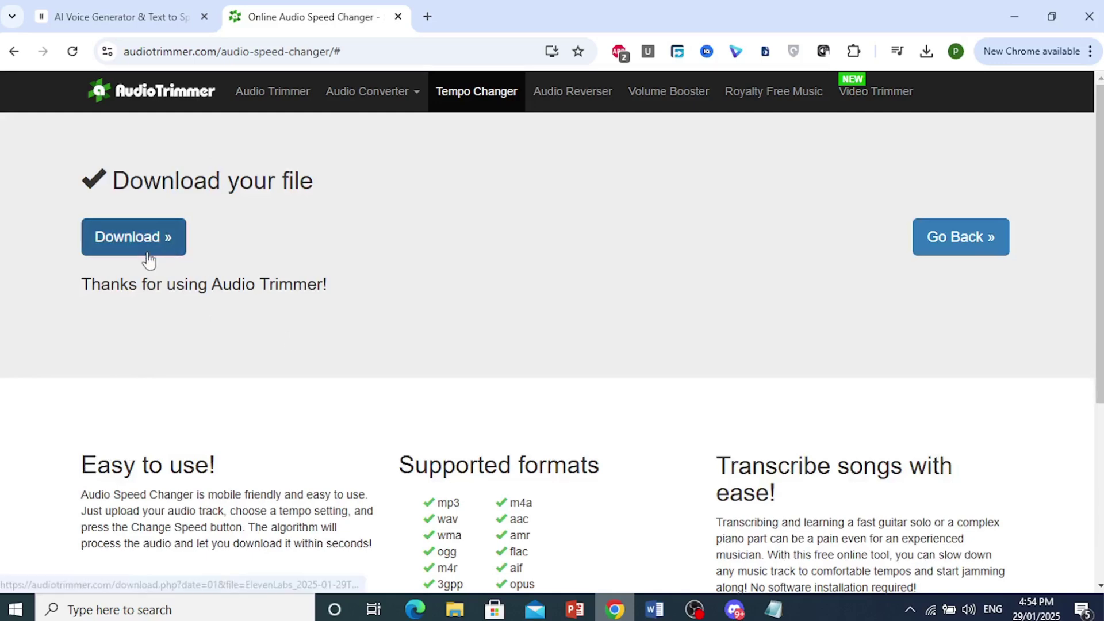
{"action": "left_click", "coordinate": [140, 250]}
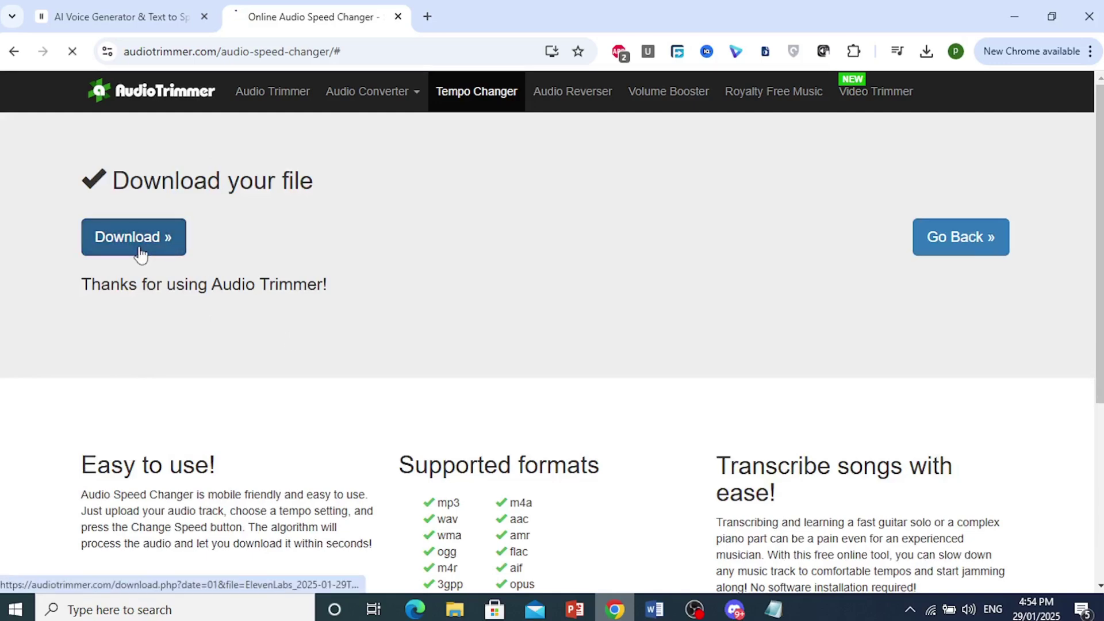
{"action": "left_click", "coordinate": [926, 51]}
{"action": "left_click", "coordinate": [550, 203]}
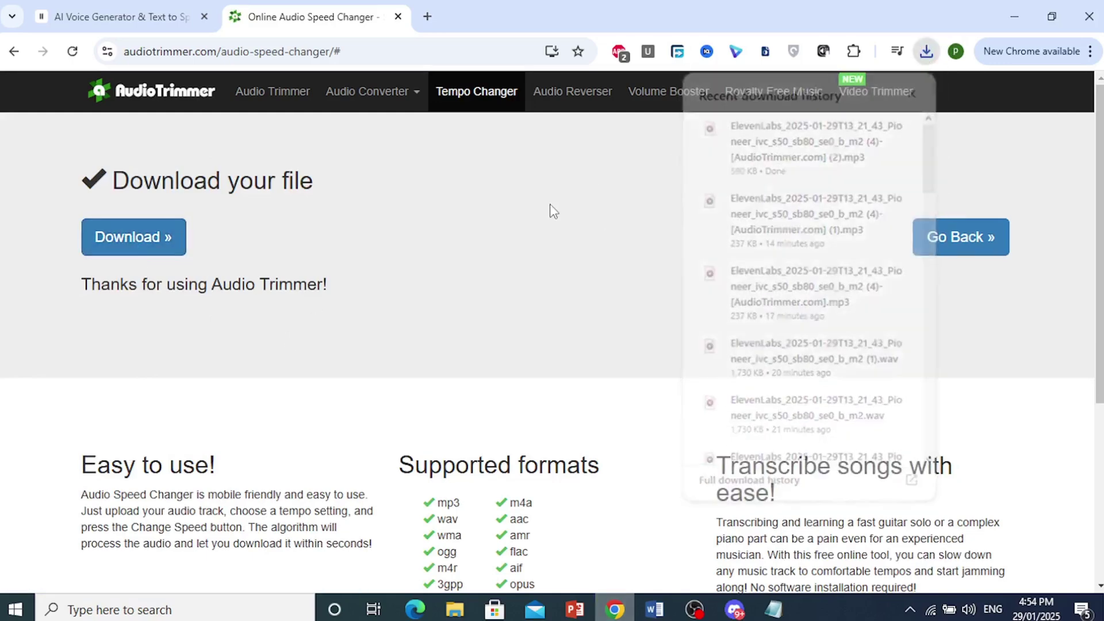
{"action": "left_click", "coordinate": [835, 618]}
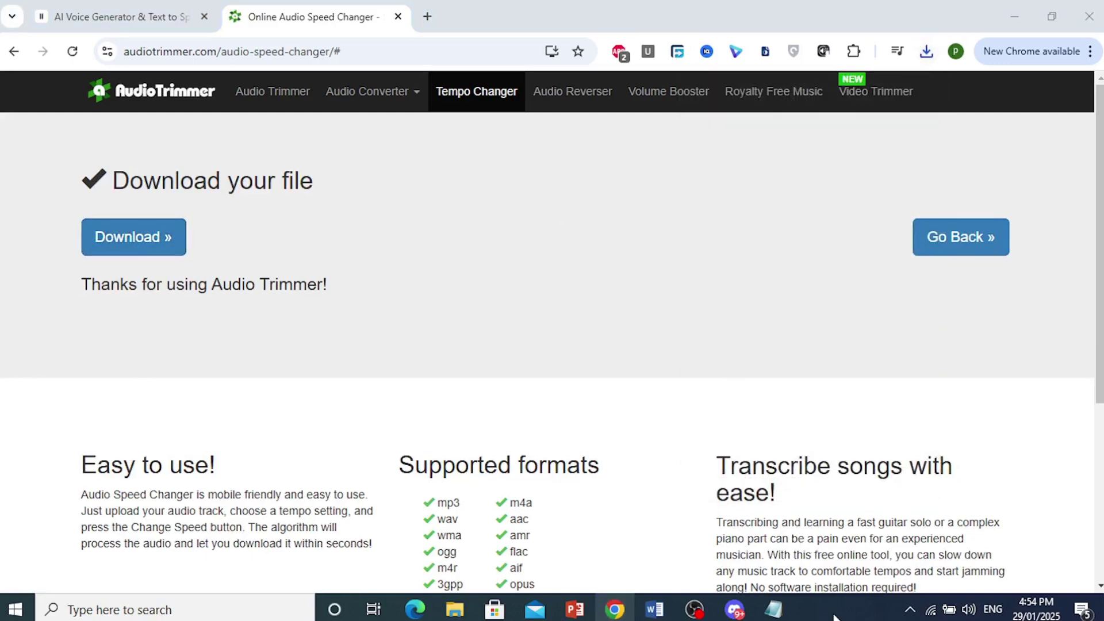